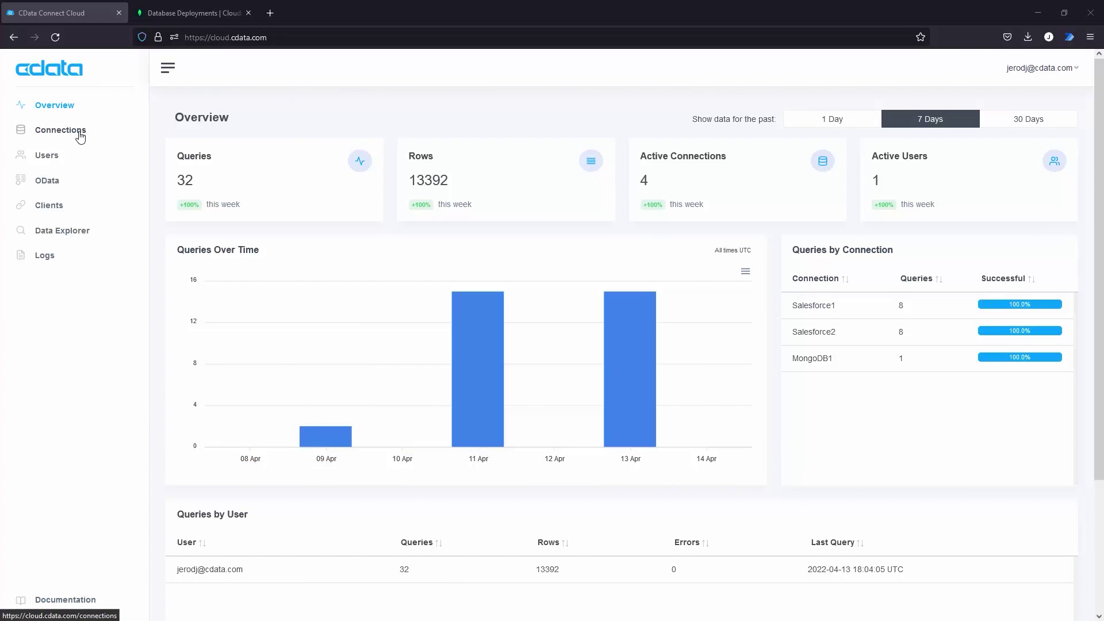
- Add a new connection and choose MongoDB as its data source
{"action": "left_click", "coordinate": [79, 136]}
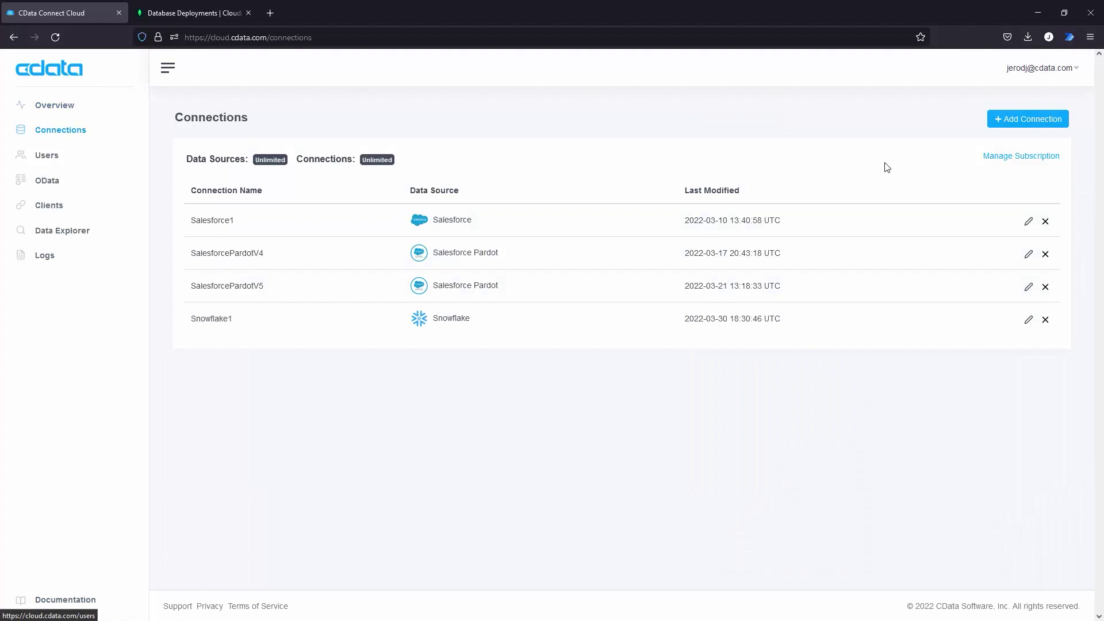
{"action": "left_click", "coordinate": [1026, 123]}
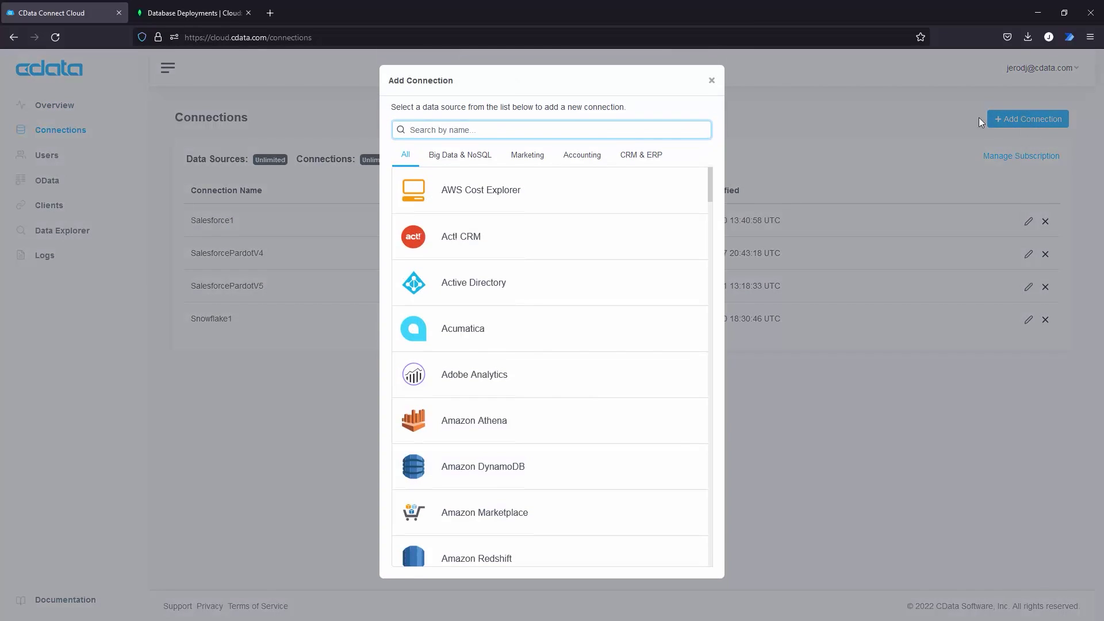
{"action": "type", "text": "Mongo"}
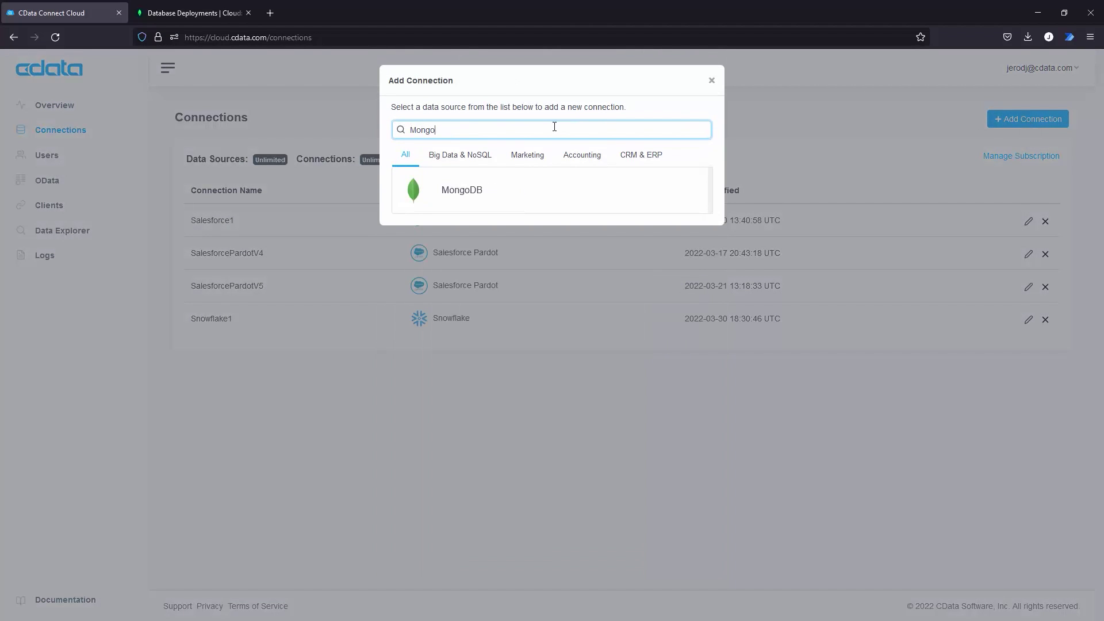
{"action": "left_click", "coordinate": [543, 190]}
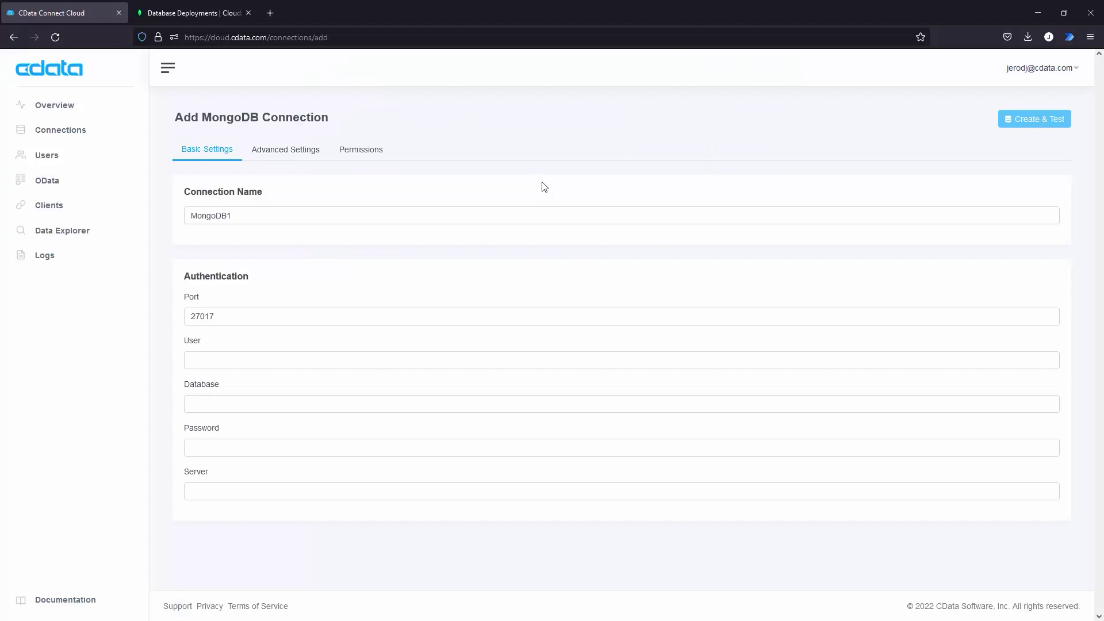
- Enter admin as the MongoDB connection's user name
{"action": "left_click", "coordinate": [241, 360]}
{"action": "type", "text": "admin"}
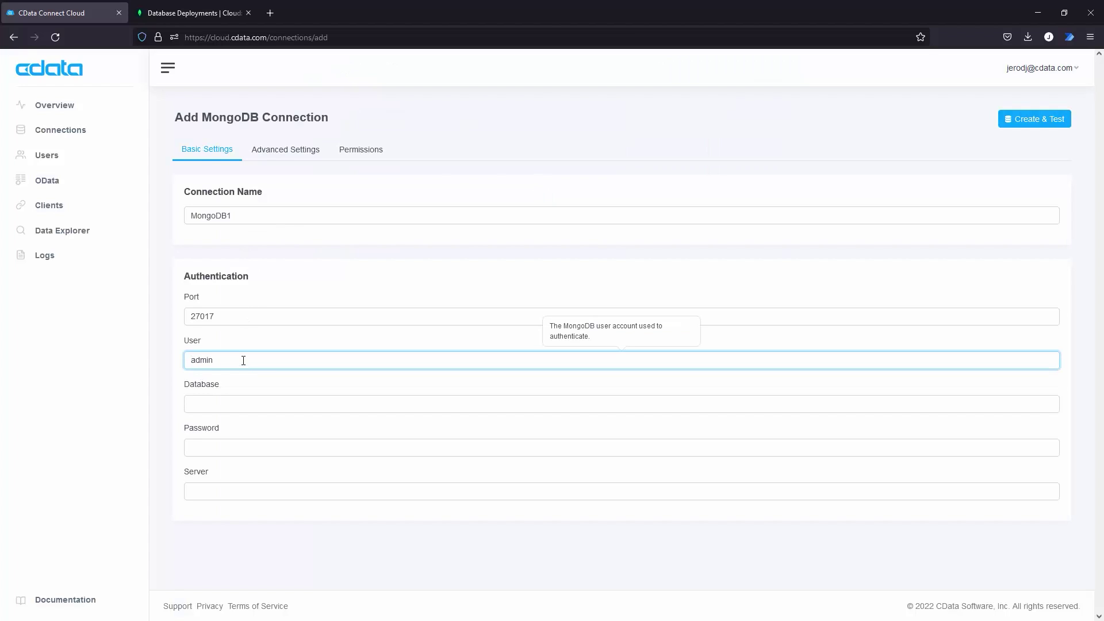
{"action": "key", "text": "Tab"}
{"action": "key", "text": "Tab"}
- Enter the account password and paste Atlas host cluster0-shard-00-01.ogvka.mongodb.net as the Server
{"action": "type", "text": "••"}
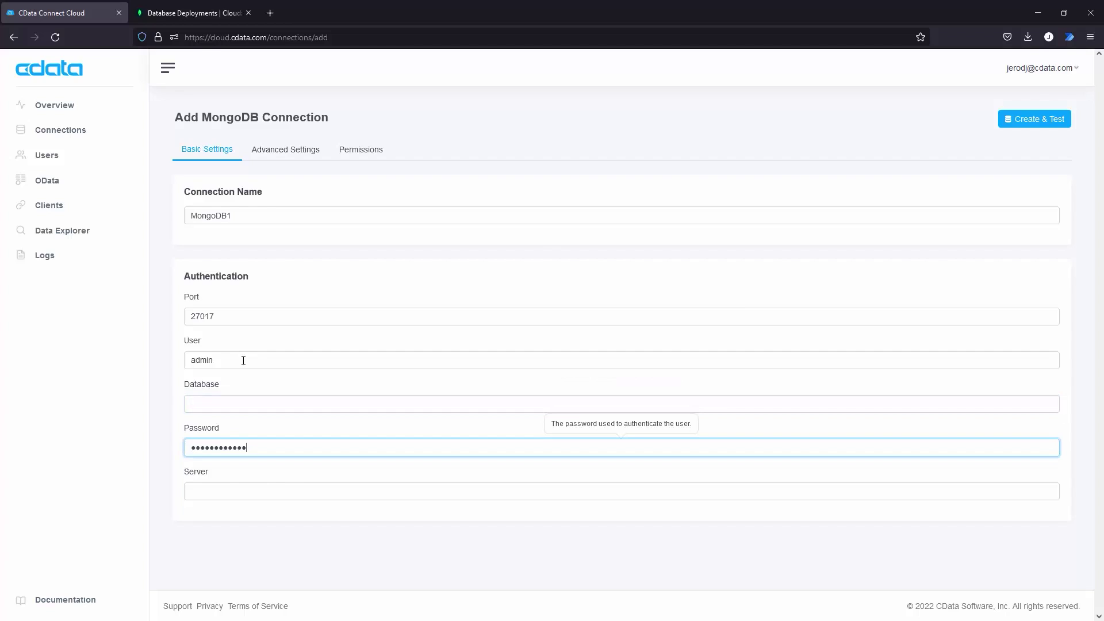
{"action": "left_click", "coordinate": [196, 14]}
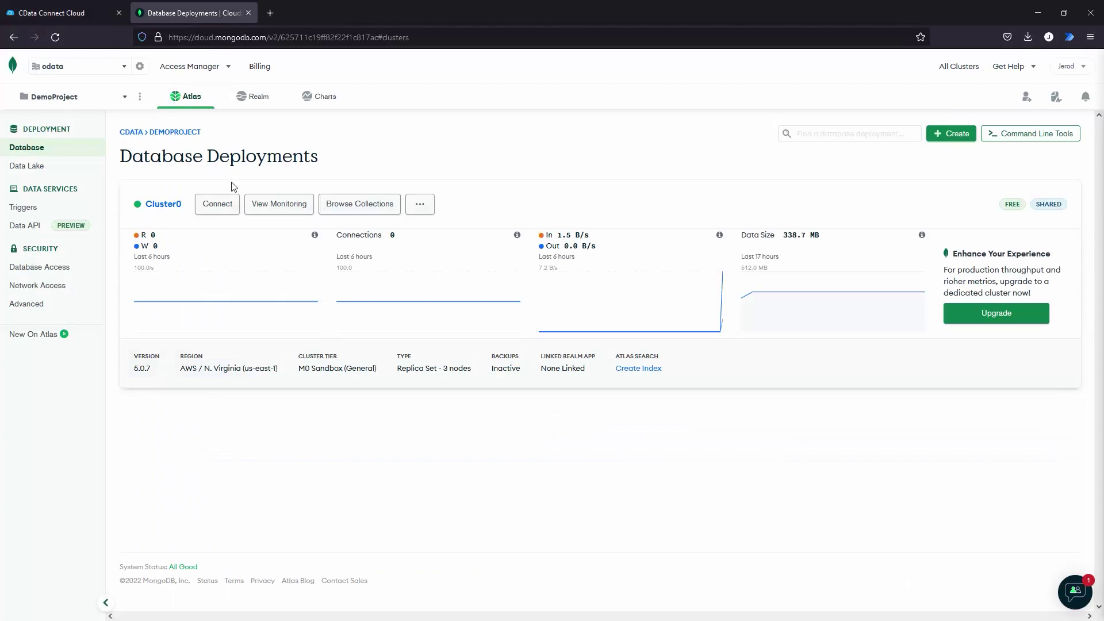
{"action": "left_click", "coordinate": [172, 205]}
{"action": "left_click", "coordinate": [233, 281]}
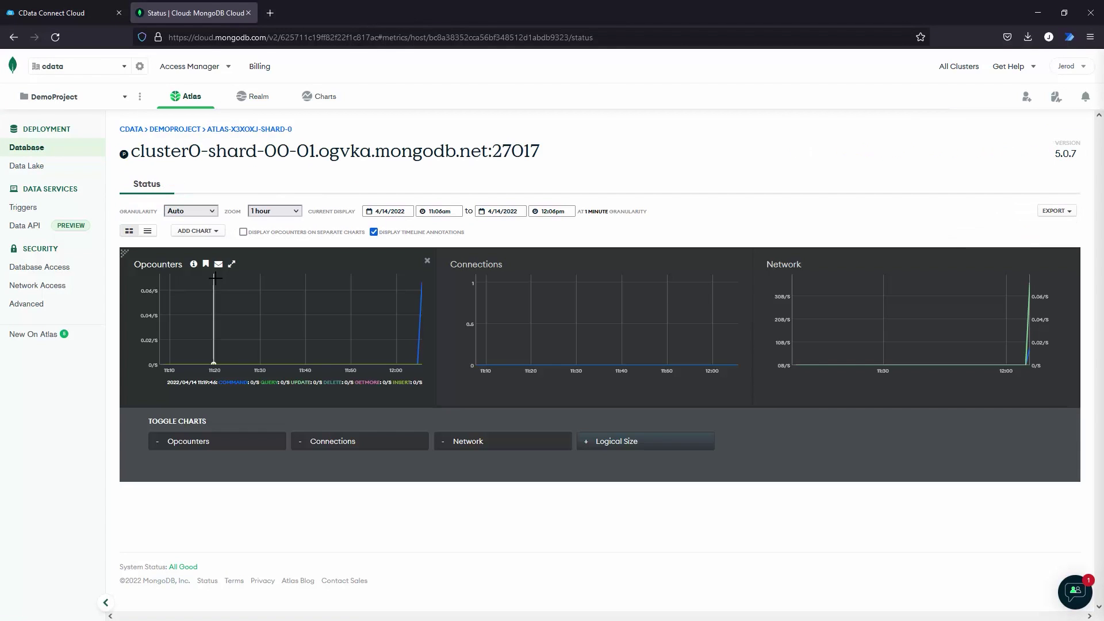
{"action": "left_click_drag", "start_coordinate": [130, 151], "coordinate": [489, 151]}
{"action": "key", "text": "ctrl+c"}
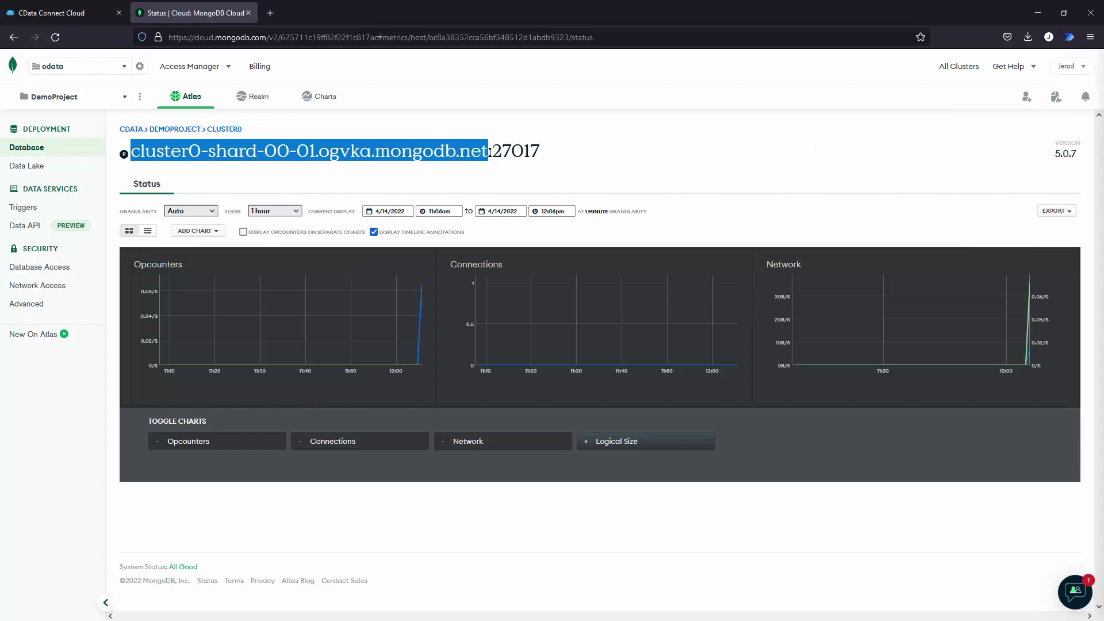
{"action": "left_click", "coordinate": [86, 11]}
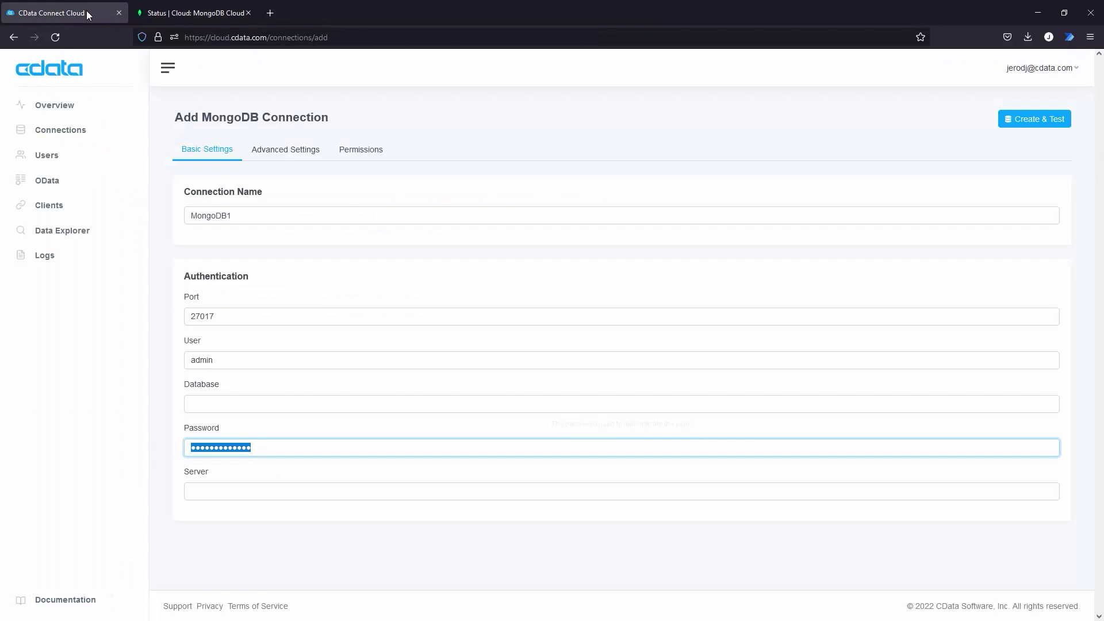
{"action": "left_click", "coordinate": [219, 489]}
{"action": "key", "text": "ctrl+v"}
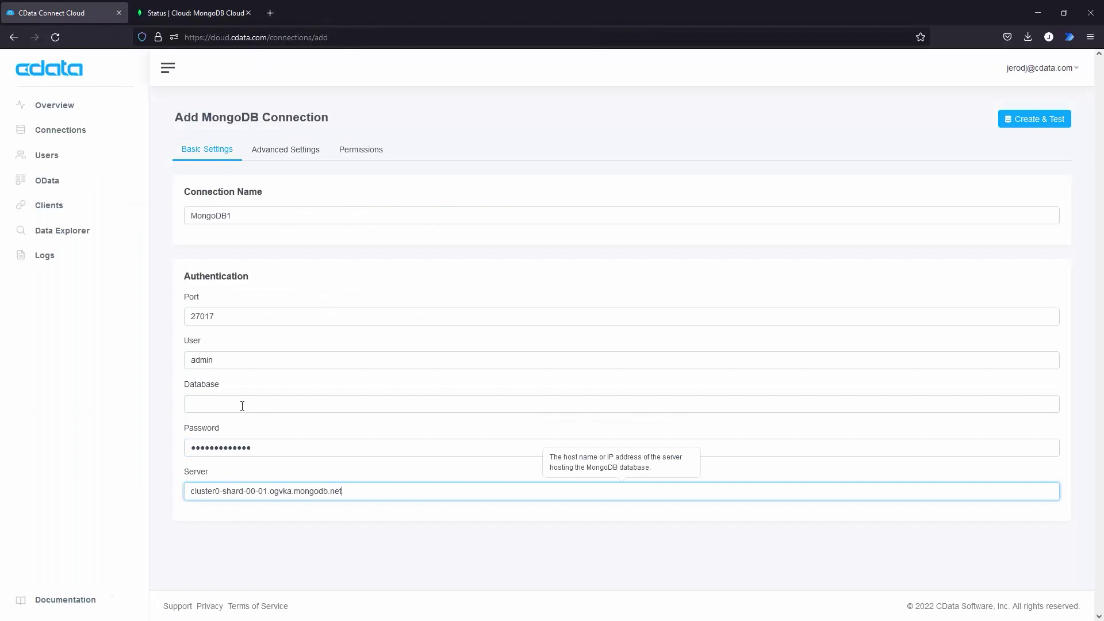
- Check Cluster0's collections in MongoDB Atlas to find the sample_airbnb database
{"action": "left_click", "coordinate": [203, 13]}
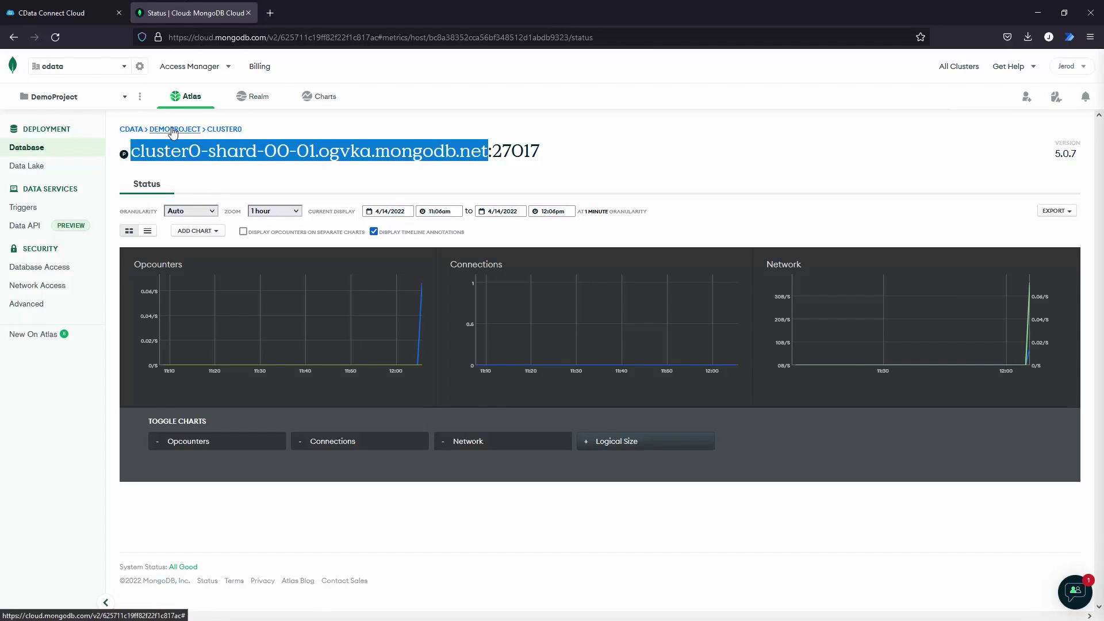
{"action": "left_click", "coordinate": [236, 130]}
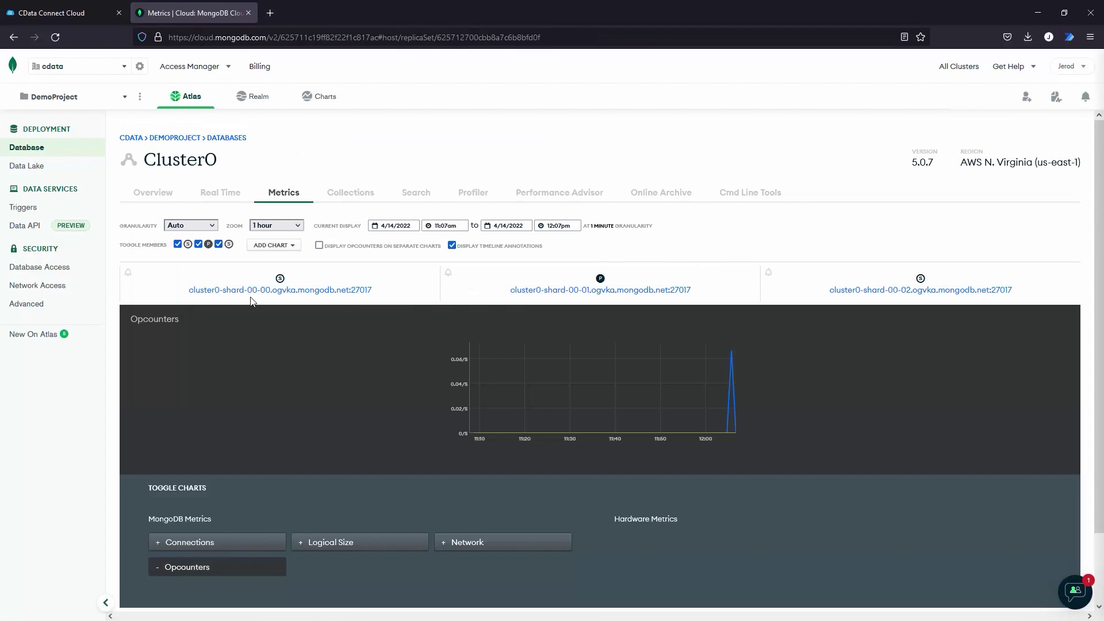
{"action": "left_click", "coordinate": [350, 193]}
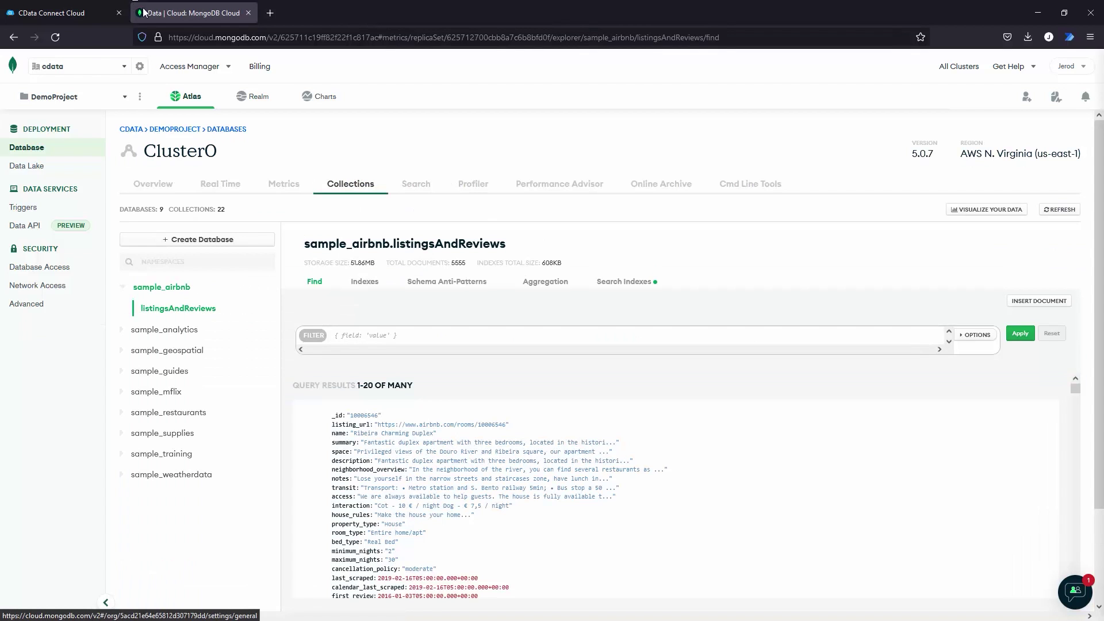
{"action": "left_click", "coordinate": [98, 13]}
- Begin the database name and set Use SSL to True in Advanced Settings
{"action": "left_click", "coordinate": [322, 403]}
{"action": "type", "text": "sample_airbnb"}
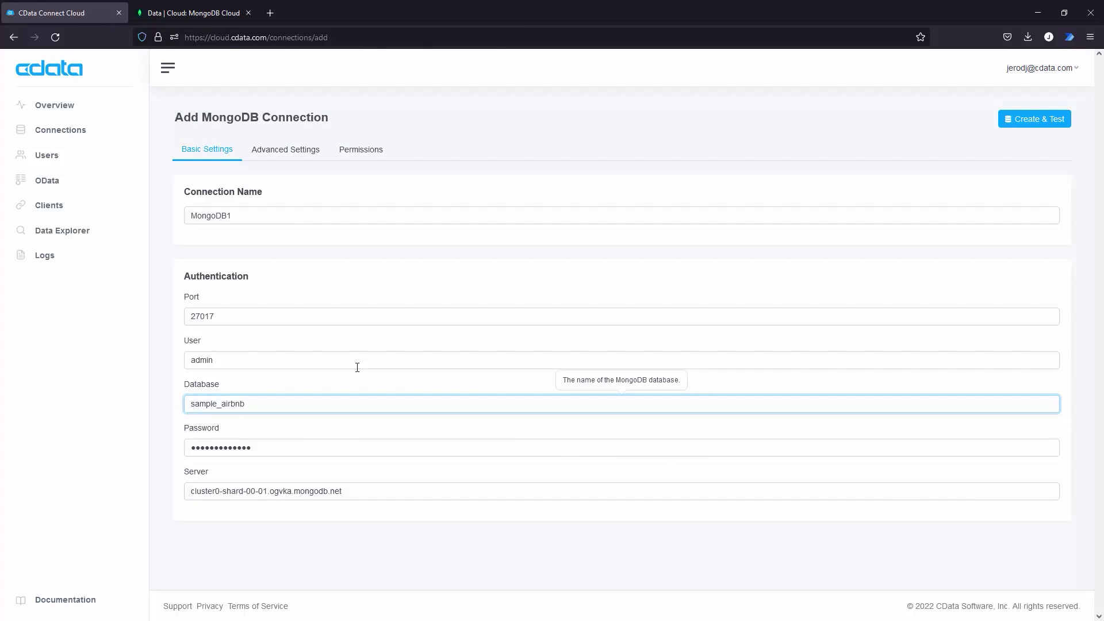
{"action": "left_click", "coordinate": [256, 151]}
{"action": "left_click", "coordinate": [258, 275]}
{"action": "left_click", "coordinate": [261, 311]}
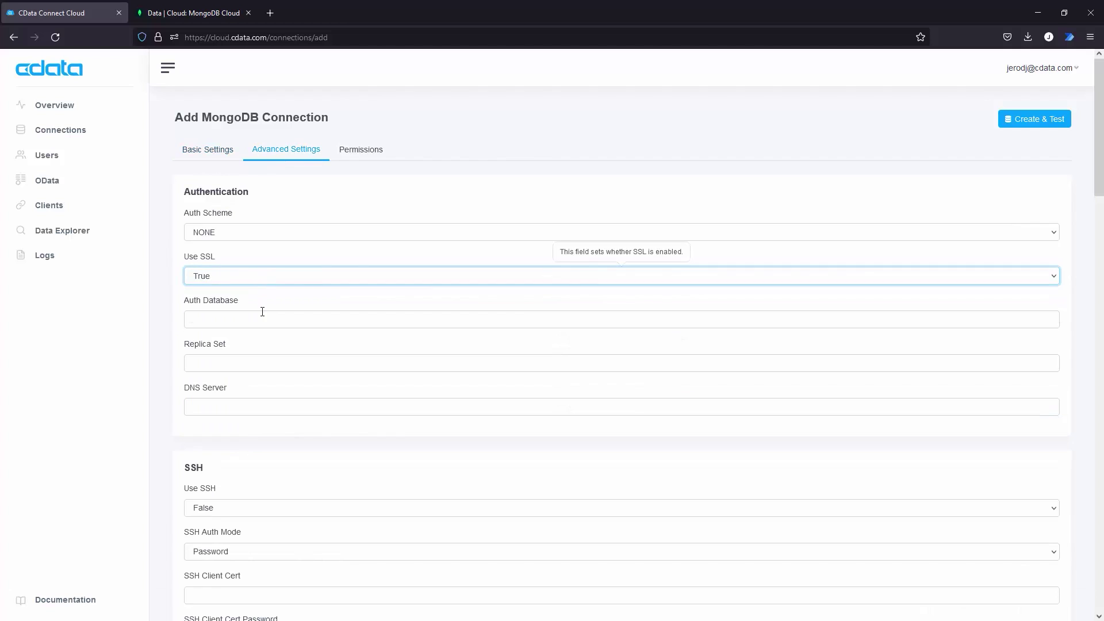
- Set Auth Database to admin, then create and test the MongoDB1 connection
{"action": "left_click", "coordinate": [261, 316]}
{"action": "type", "text": "admin"}
{"action": "left_click", "coordinate": [328, 296]}
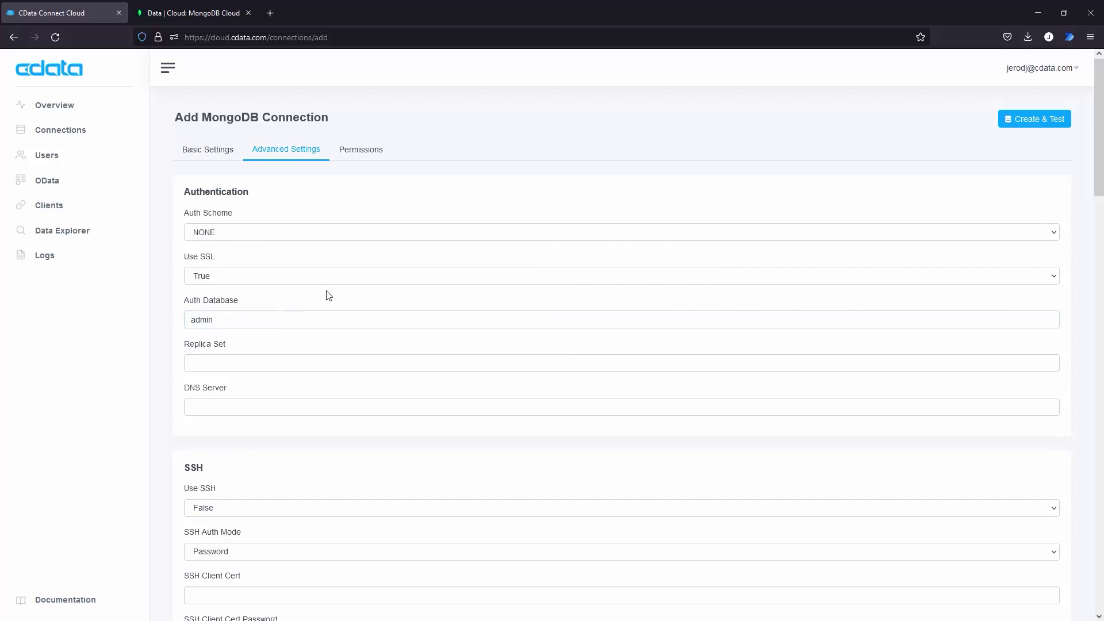
{"action": "left_click", "coordinate": [1029, 119]}
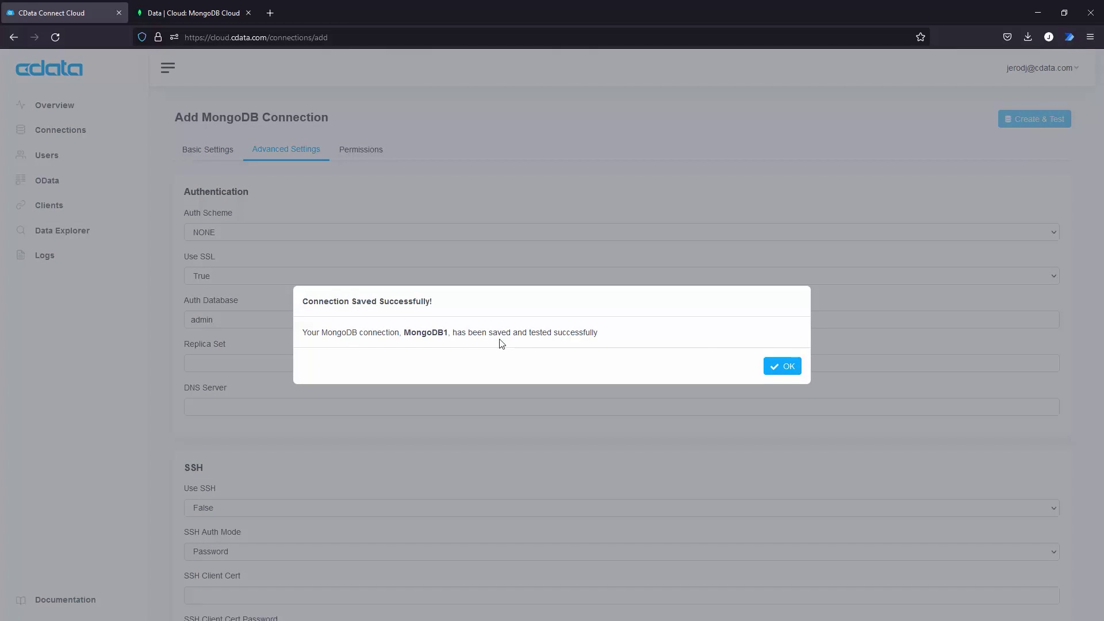
{"action": "left_click", "coordinate": [770, 364]}
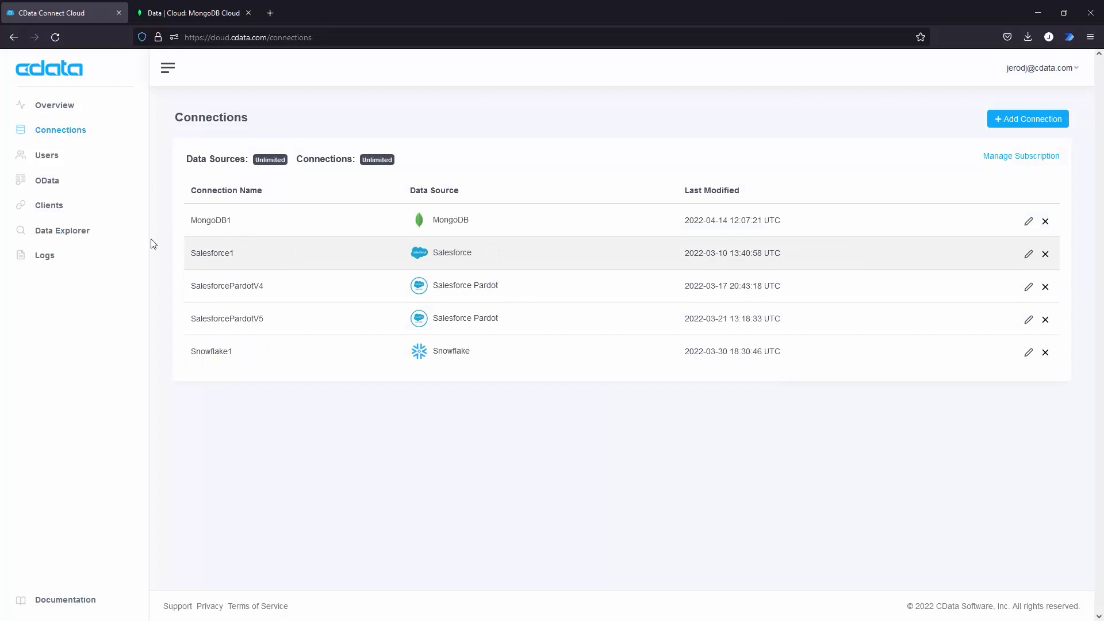
- Query MongoDB1's listingsAndReviews table in Data Explorer, then move to the Clients page
{"action": "left_click", "coordinate": [62, 236]}
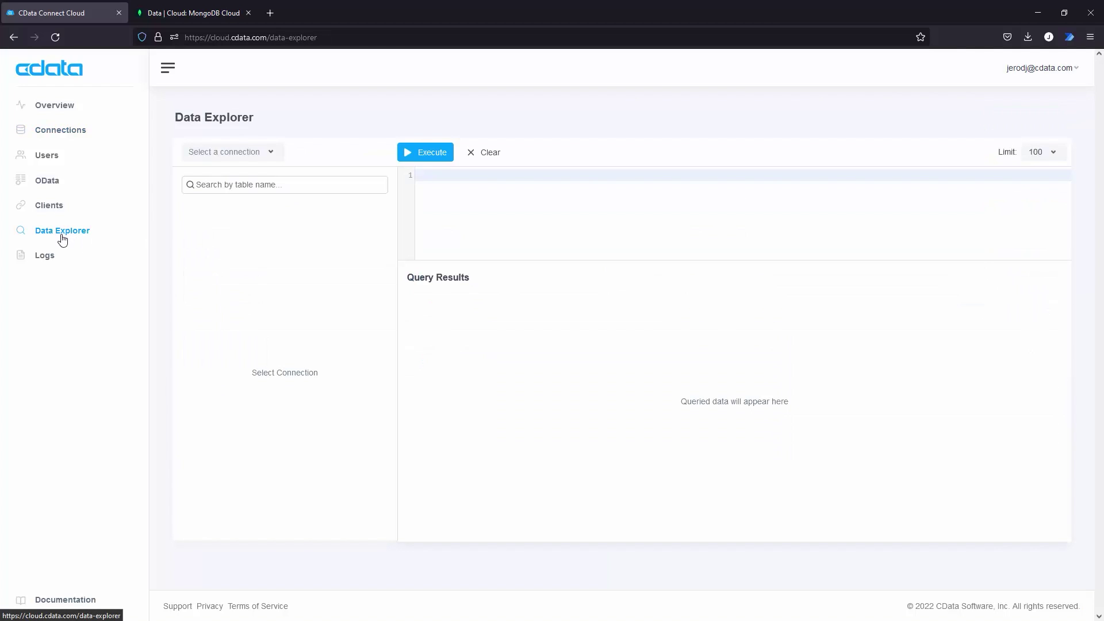
{"action": "left_click", "coordinate": [224, 151]}
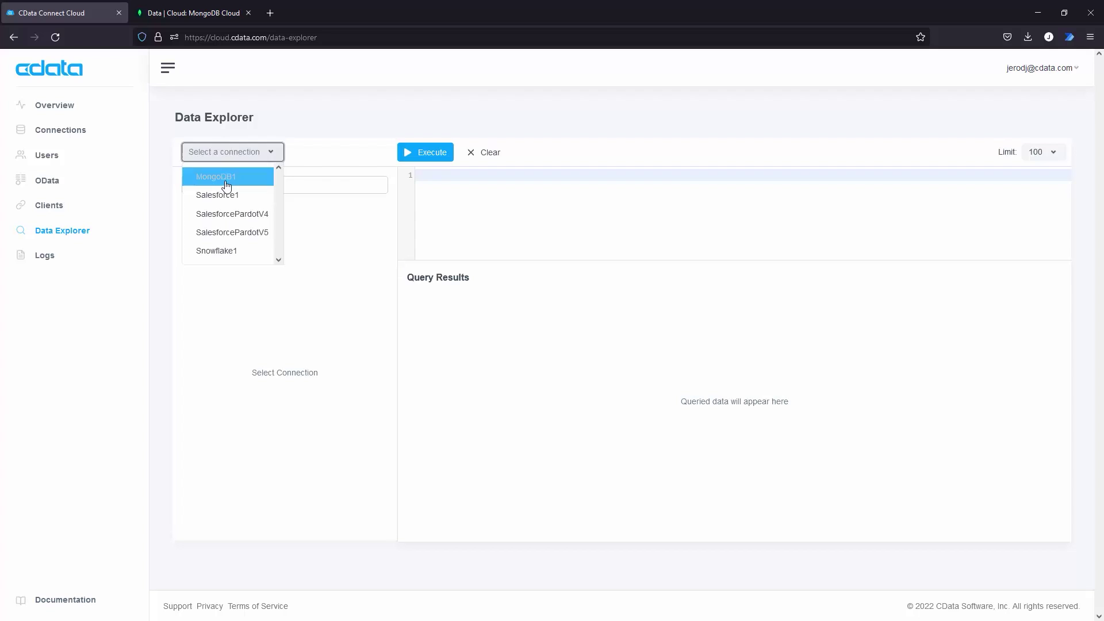
{"action": "left_click", "coordinate": [225, 184]}
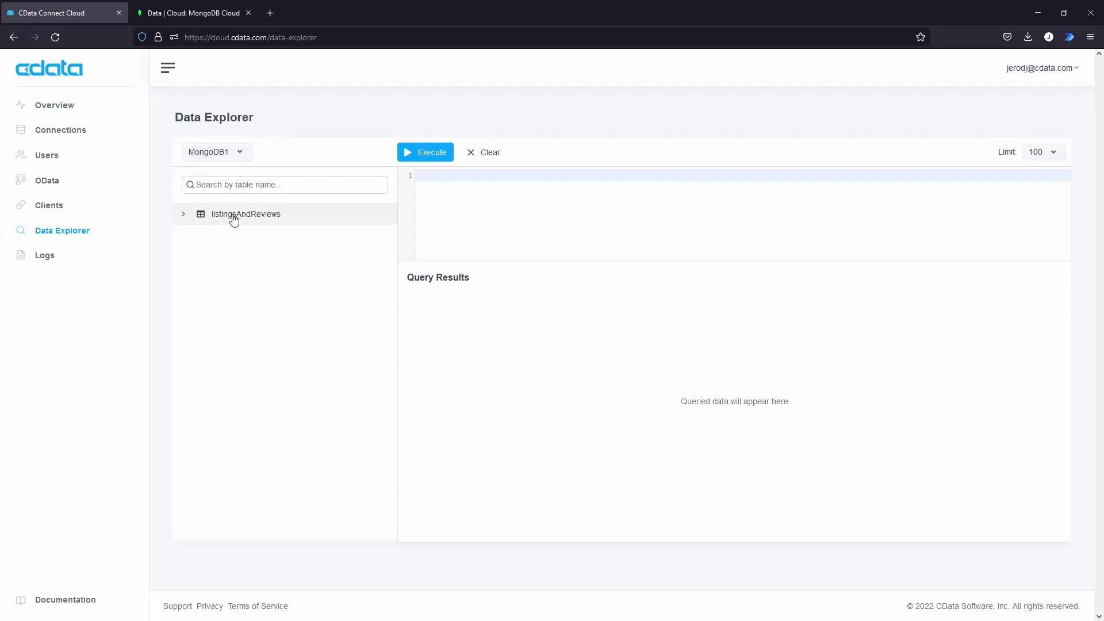
{"action": "left_click_drag", "start_coordinate": [233, 219], "coordinate": [511, 217]}
{"action": "left_click", "coordinate": [436, 155]}
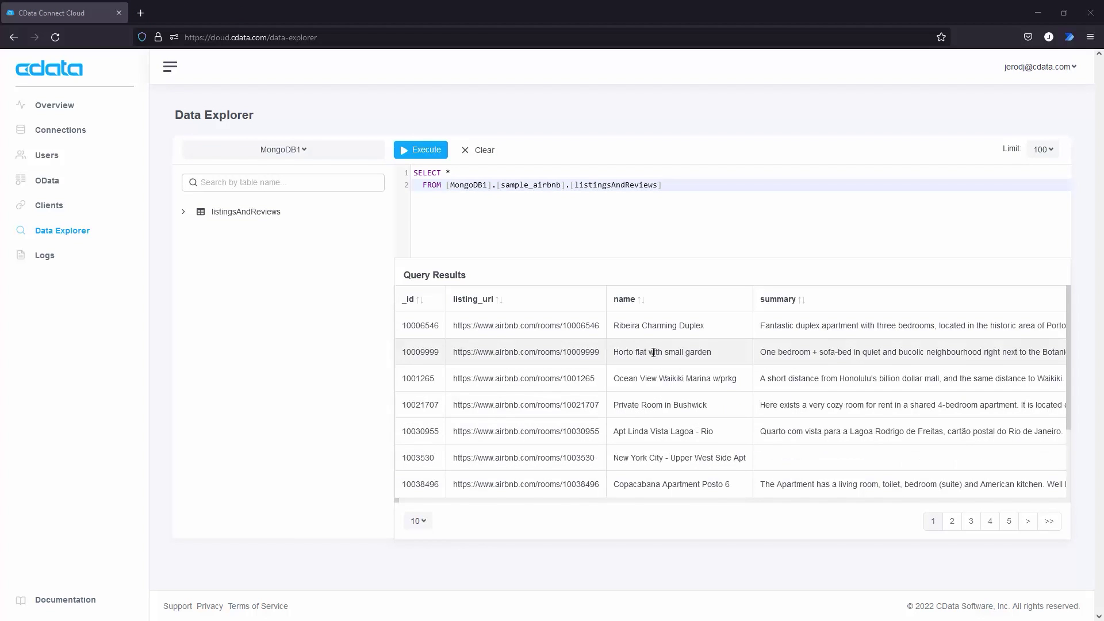
{"action": "left_click", "coordinate": [56, 210]}
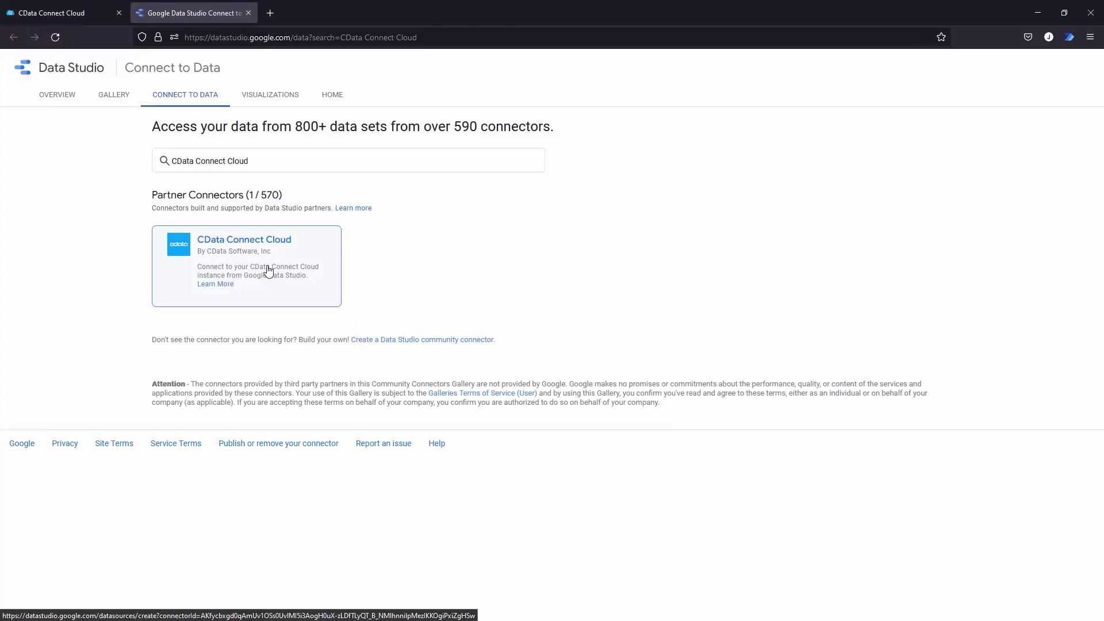
- Authorize the CData Connect Cloud connector with the Google account
{"action": "left_click", "coordinate": [269, 271]}
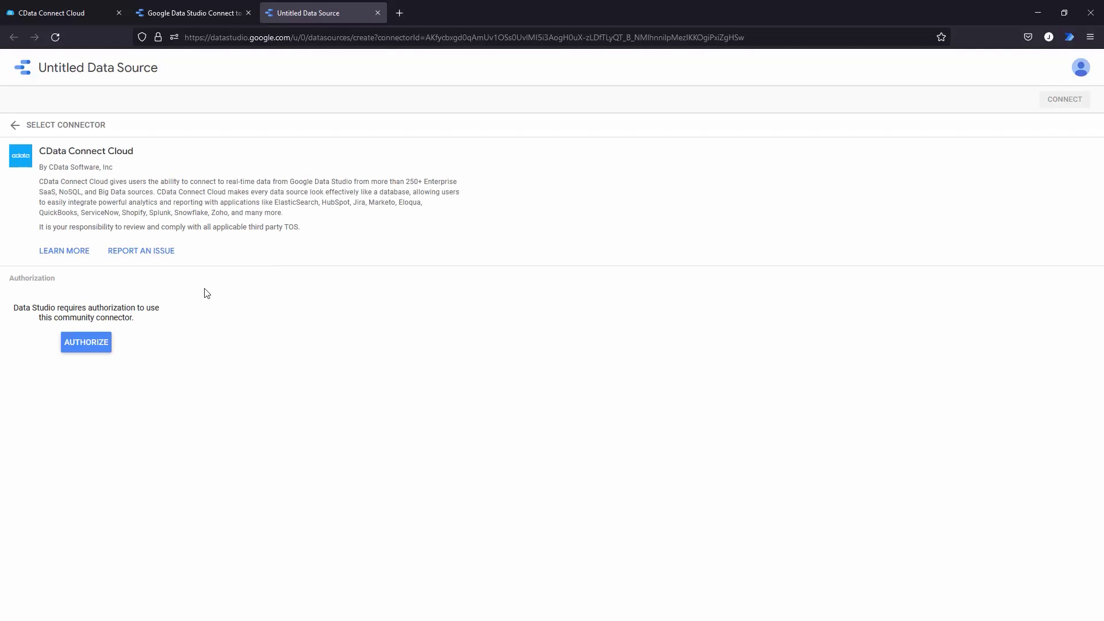
{"action": "left_click", "coordinate": [92, 344]}
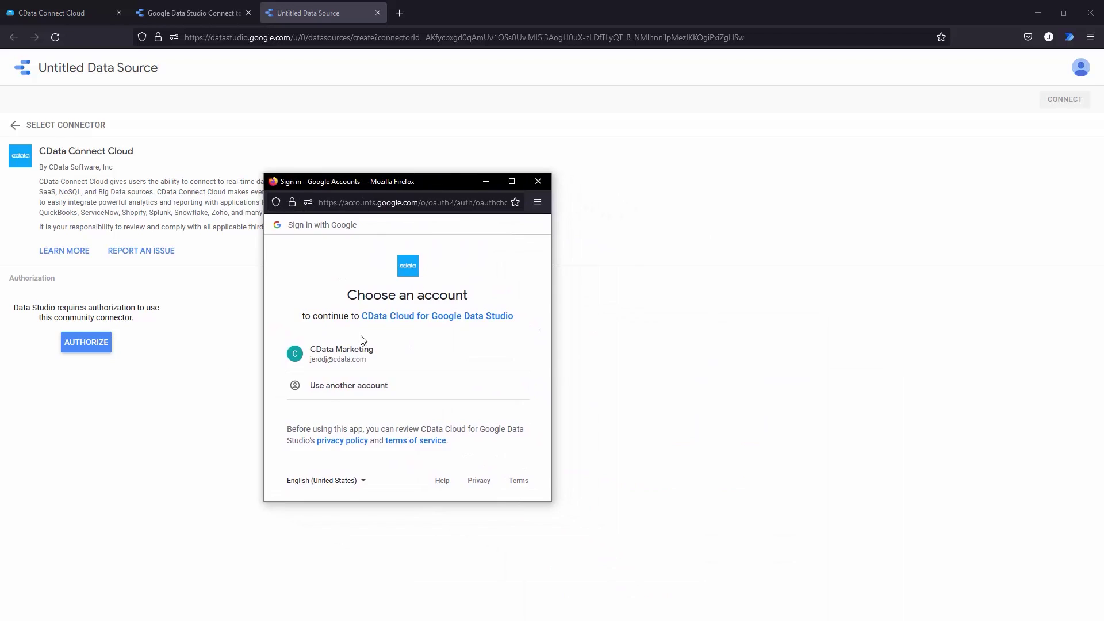
{"action": "left_click", "coordinate": [357, 351]}
{"action": "scroll", "coordinate": [357, 419], "scroll_direction": "down", "scroll_amount": 3}
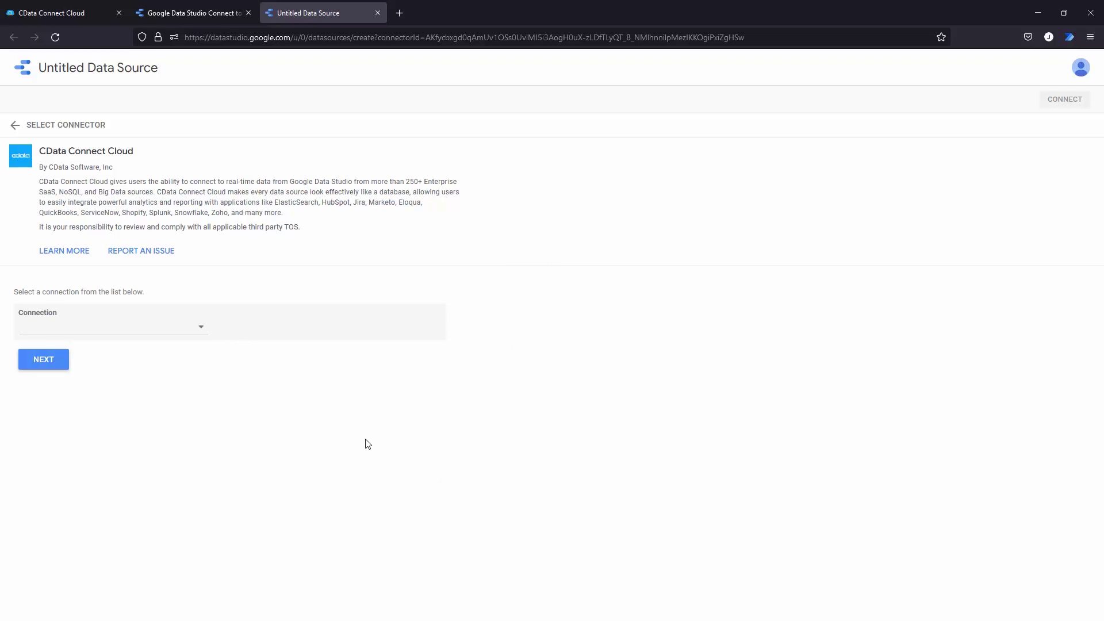
- Connect the data source to MongoDB1's sample_airbnb.listingsAndReviews table
{"action": "left_click", "coordinate": [200, 334]}
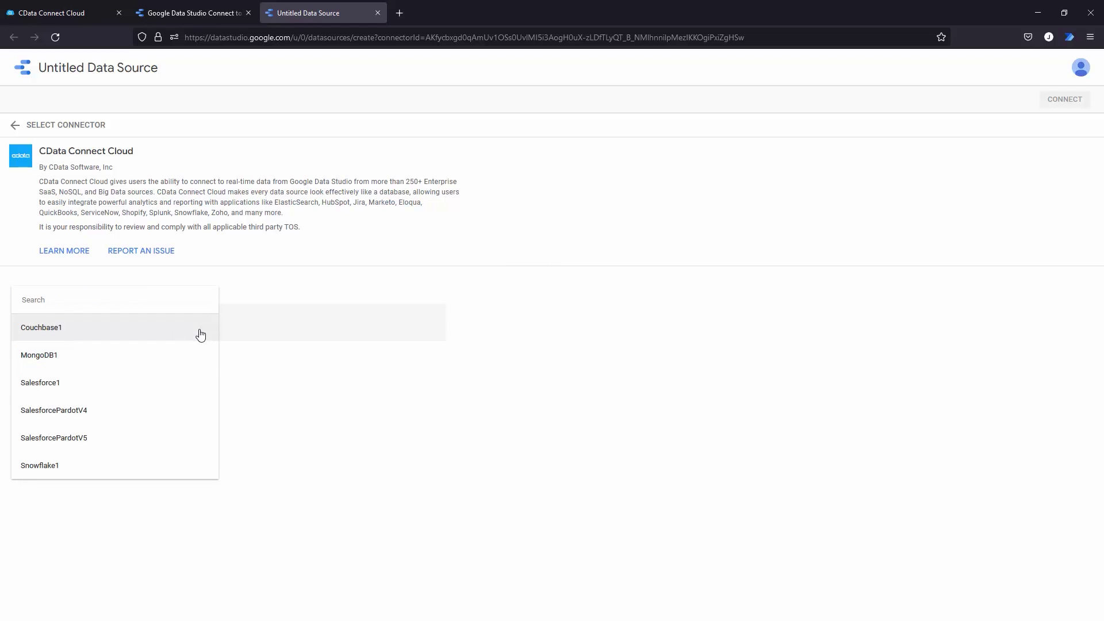
{"action": "left_click", "coordinate": [120, 363]}
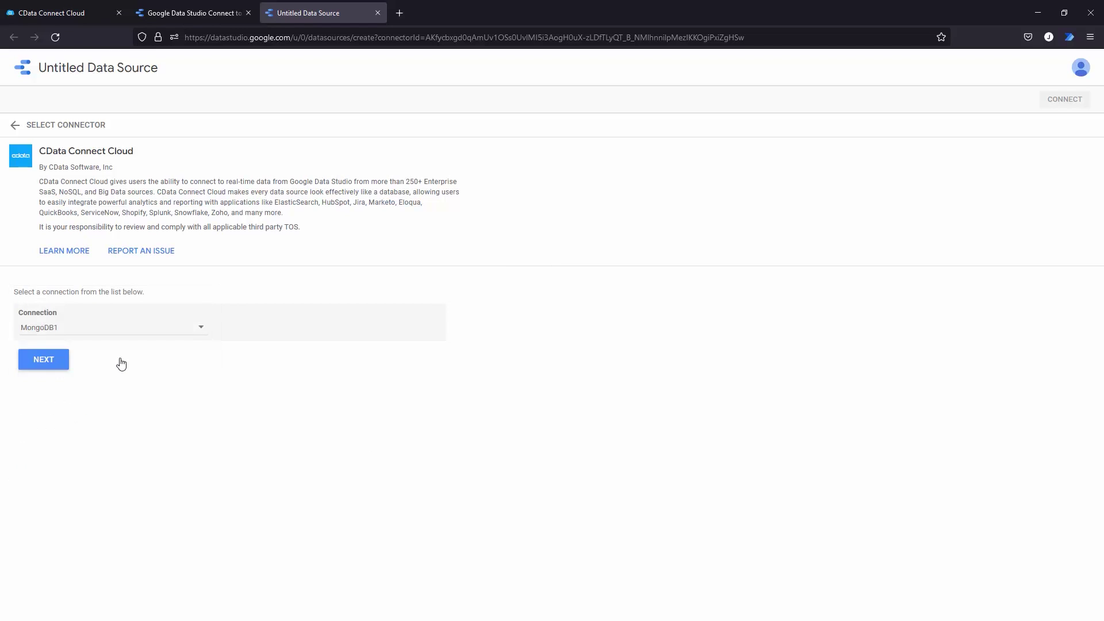
{"action": "left_click", "coordinate": [39, 360]}
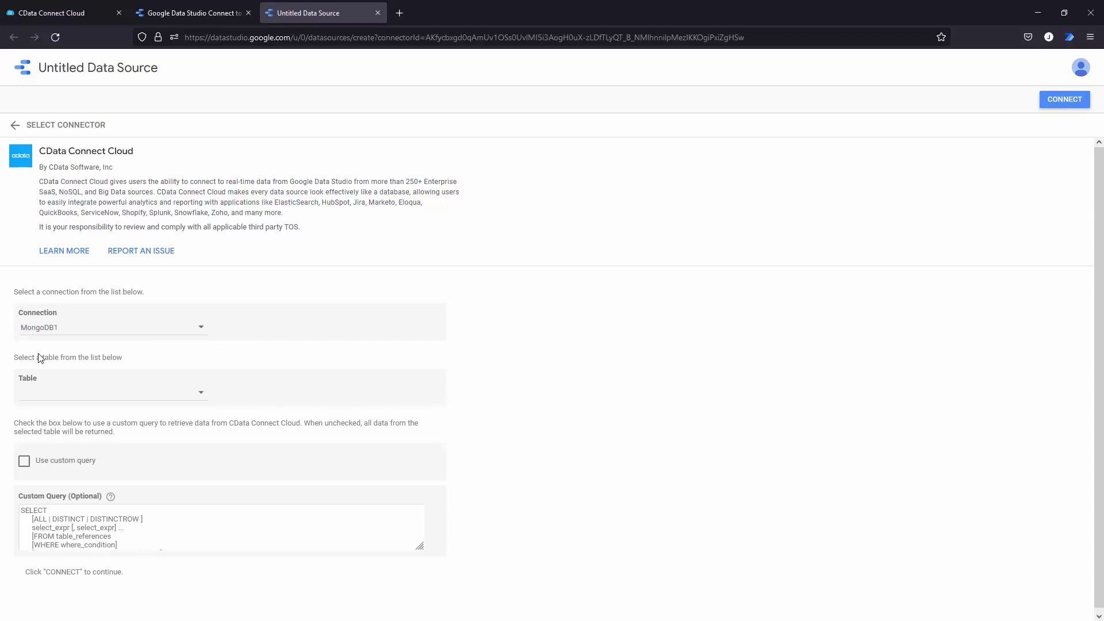
{"action": "left_click", "coordinate": [69, 389]}
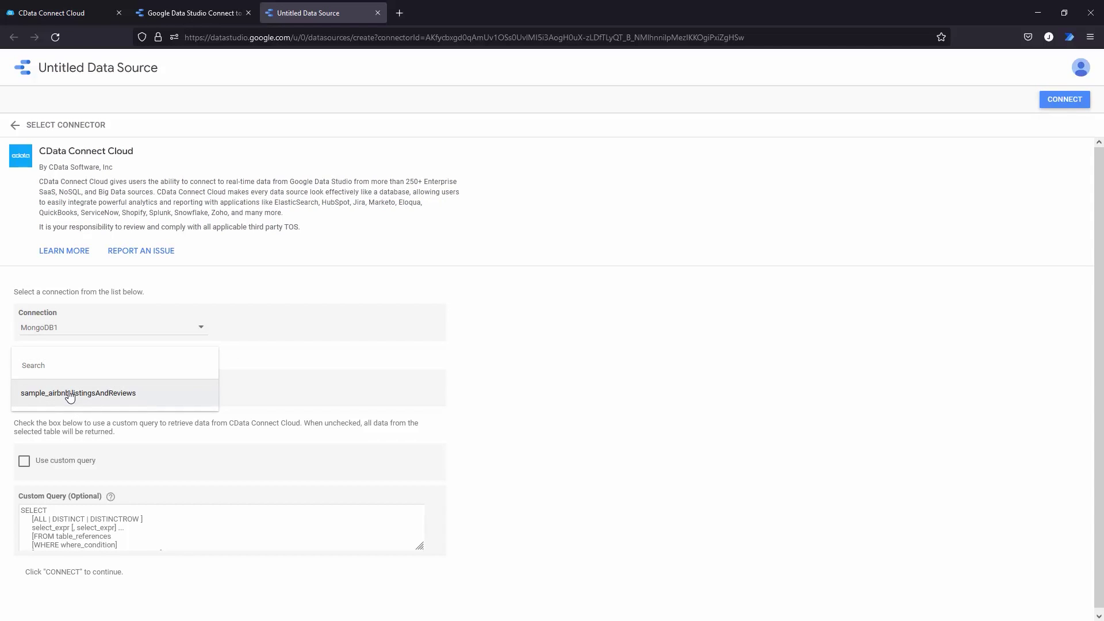
{"action": "left_click", "coordinate": [70, 394]}
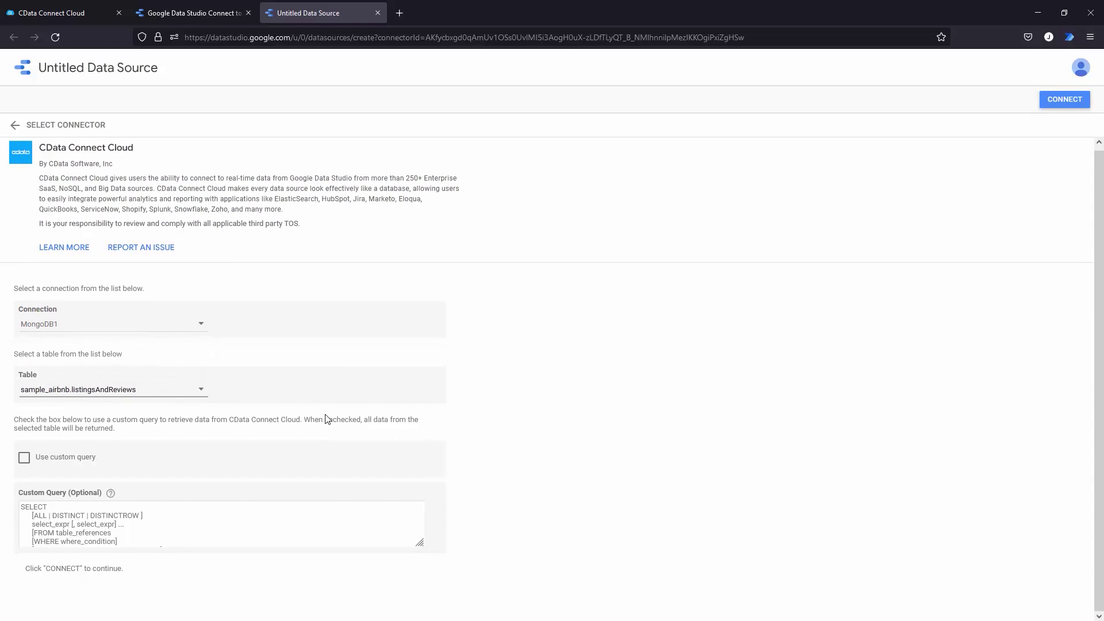
{"action": "left_click", "coordinate": [1063, 99]}
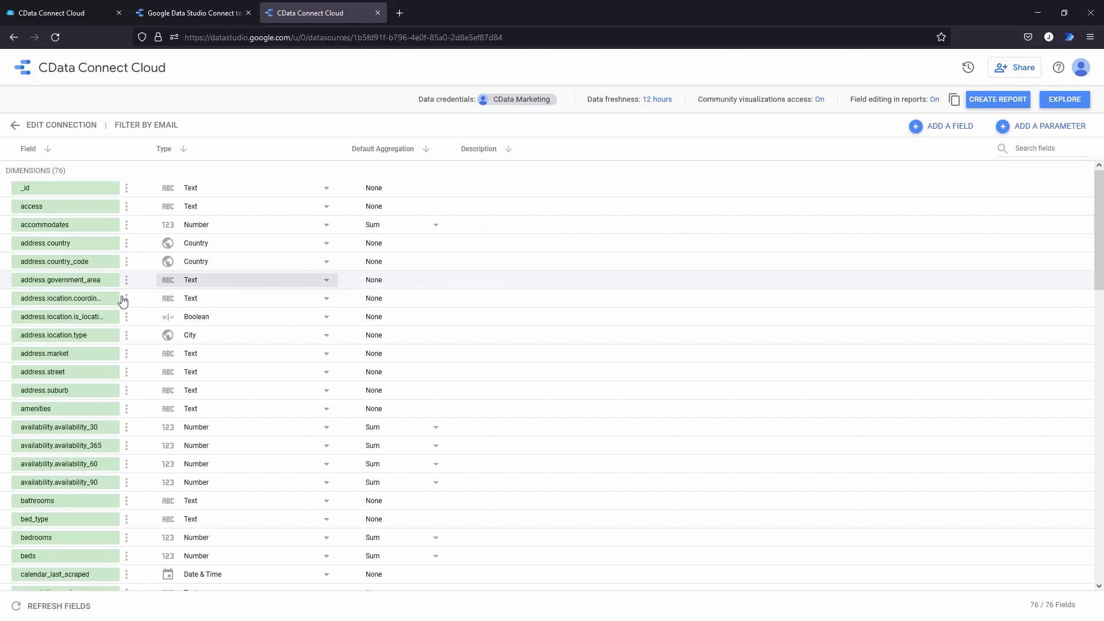
- Change the last review_scores field's default aggregation from Sum to Average
{"action": "scroll", "coordinate": [191, 462], "scroll_direction": "down", "scroll_amount": 15}
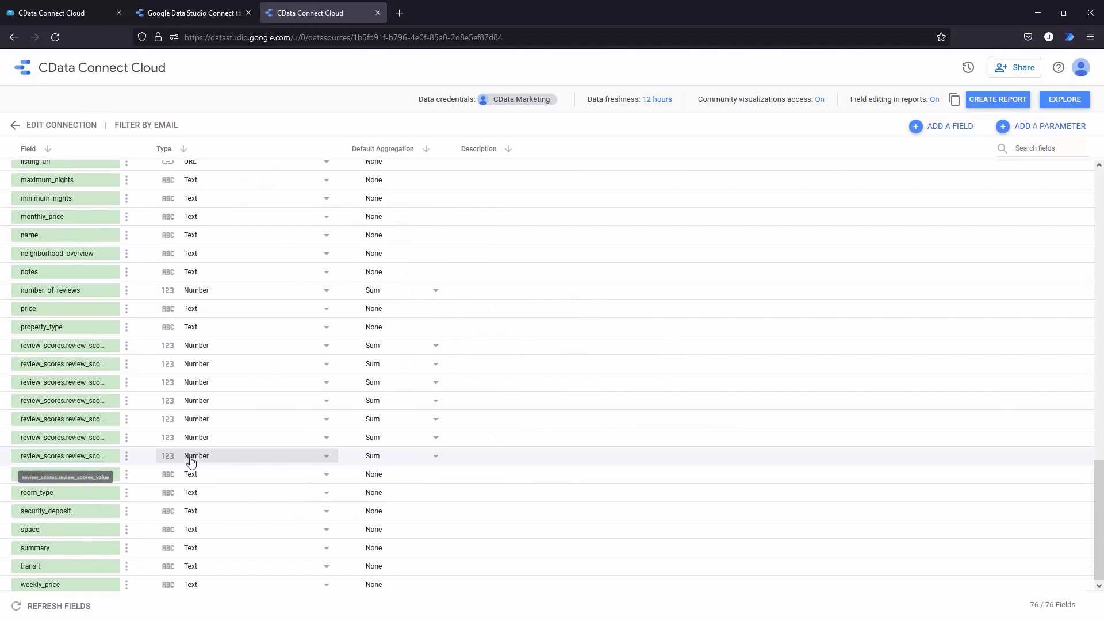
{"action": "left_click", "coordinate": [419, 457]}
{"action": "left_click", "coordinate": [409, 470]}
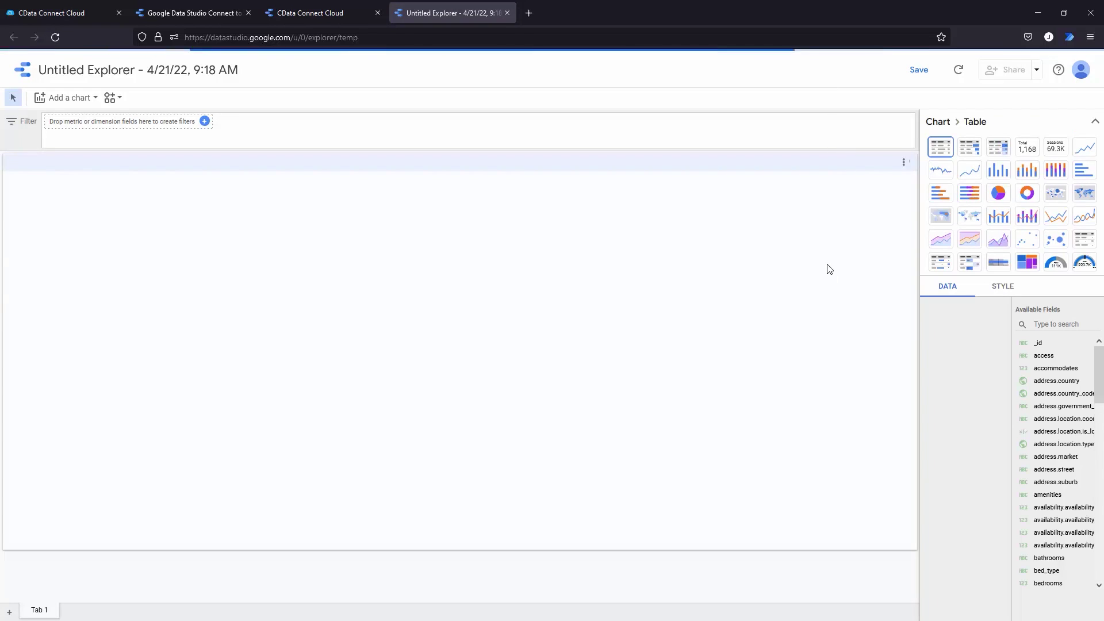
- Build a filled map colored by average review_scores_value, zoomed in one level and centred on Africa
{"action": "left_click", "coordinate": [1091, 196]}
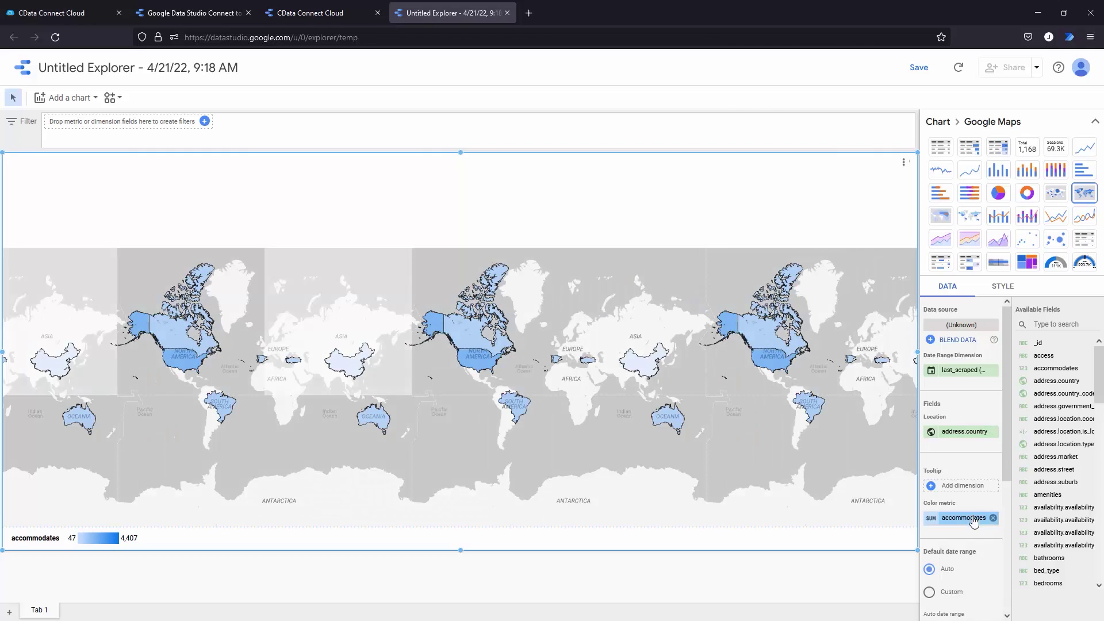
{"action": "left_click_drag", "start_coordinate": [1095, 385], "coordinate": [960, 519]}
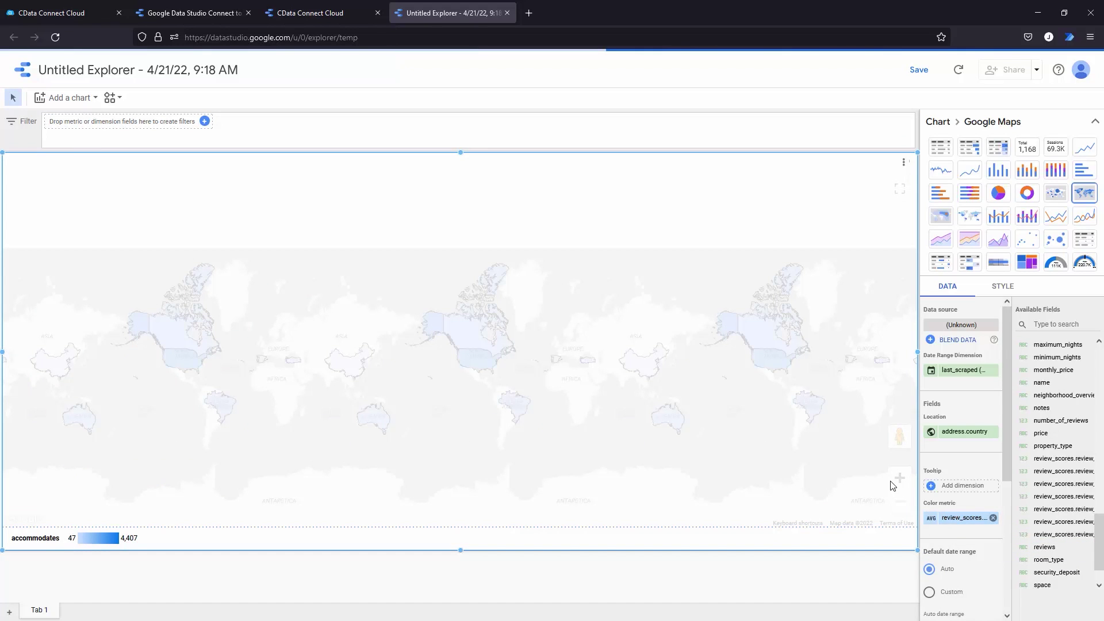
{"action": "mouse_move", "coordinate": [810, 401]}
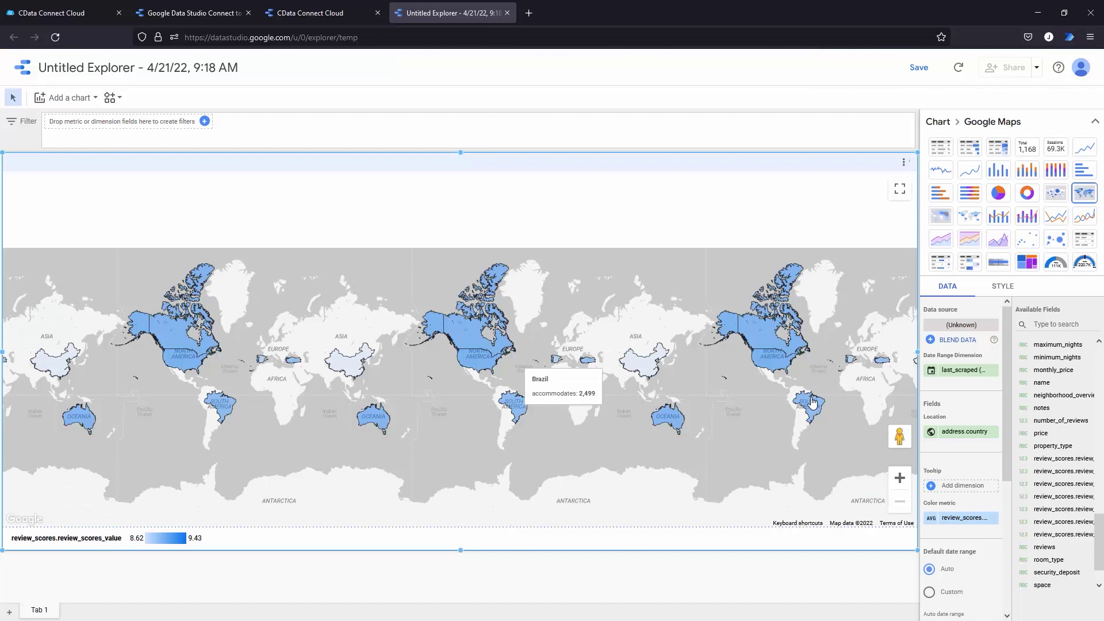
{"action": "left_click", "coordinate": [899, 478]}
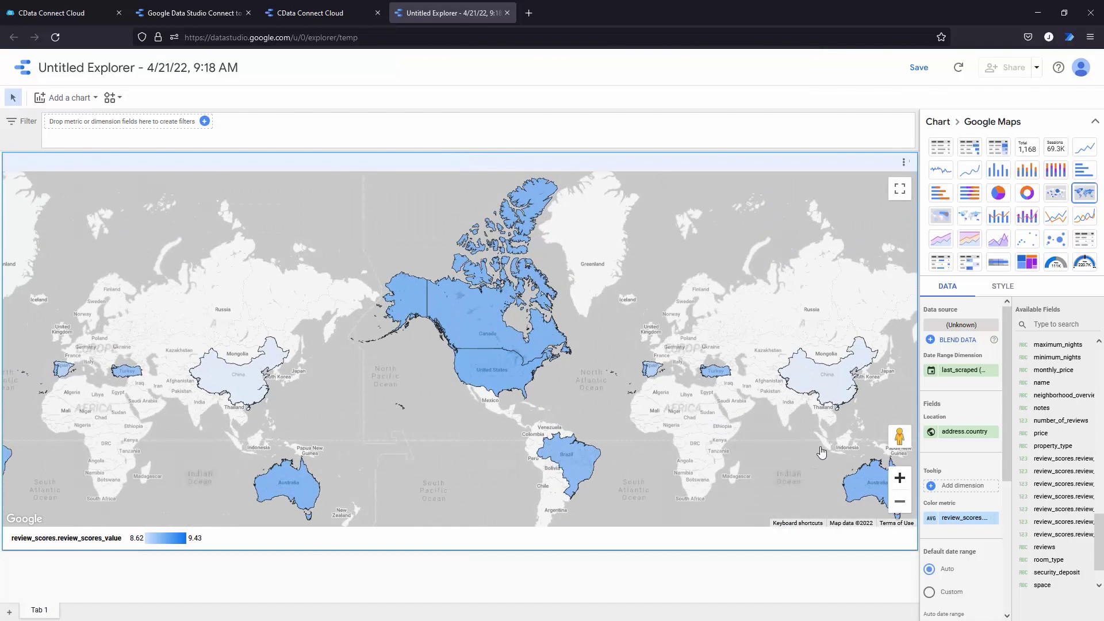
{"action": "left_click_drag", "start_coordinate": [682, 399], "coordinate": [534, 353]}
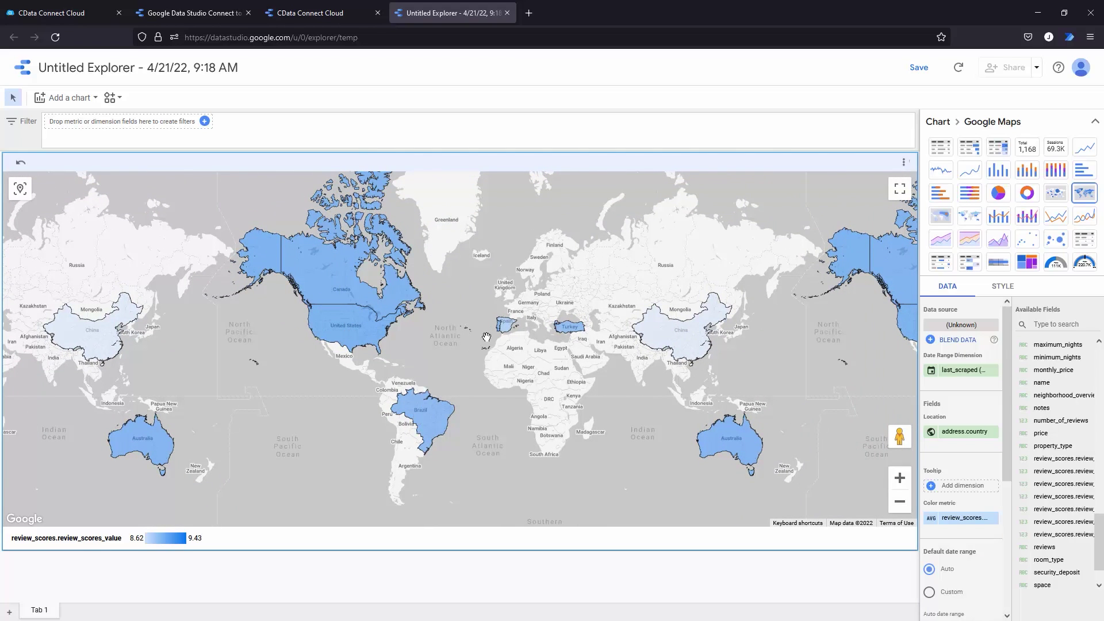
{"action": "mouse_move", "coordinate": [500, 333]}
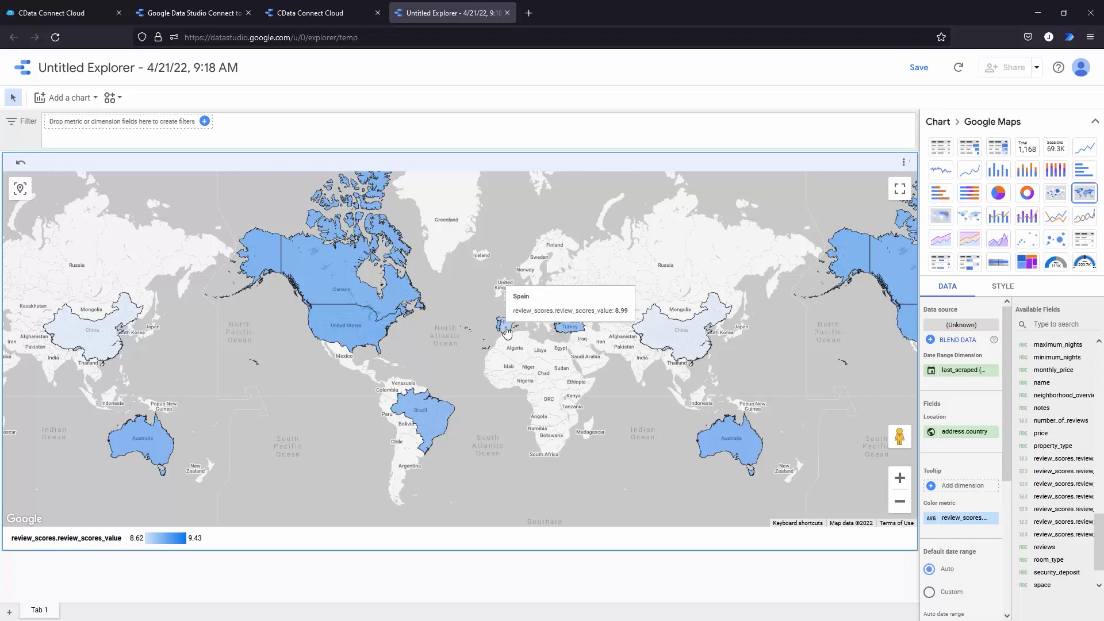